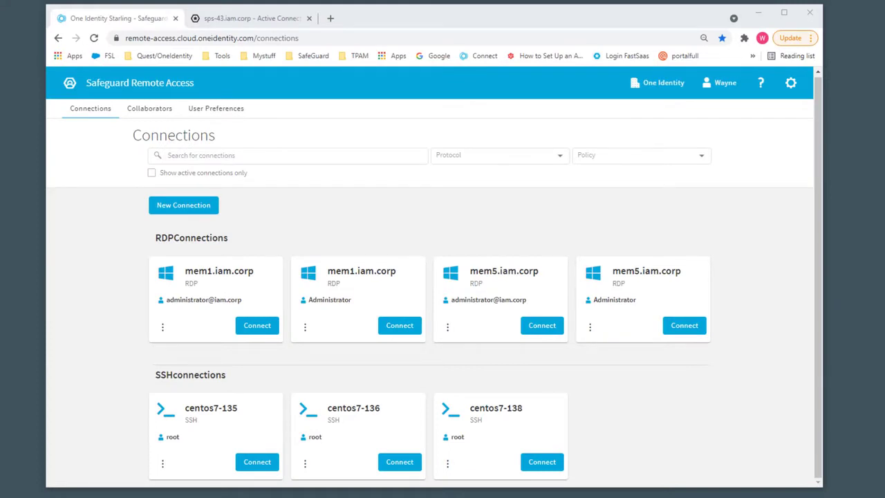
# Step: Examine the Connections page's address, the RDPConnections and SSHconnections groups, and the Protocol and Policy filter choices
pyautogui.moveTo(126, 38); pyautogui.dragTo(324, 38)
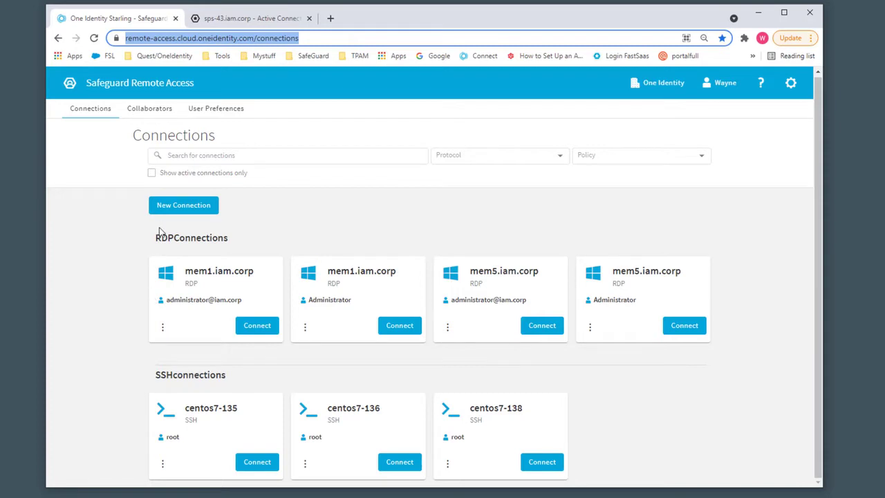
pyautogui.moveTo(161, 237); pyautogui.dragTo(239, 246)
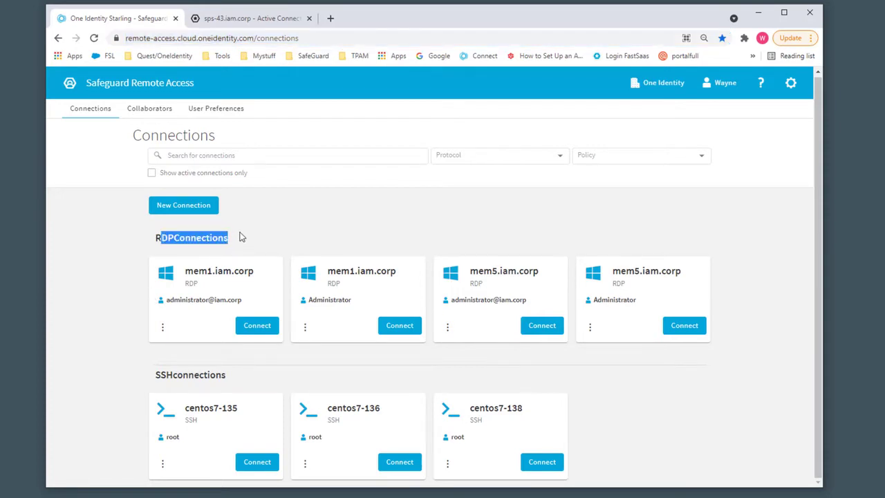
pyautogui.moveTo(155, 373); pyautogui.dragTo(222, 374)
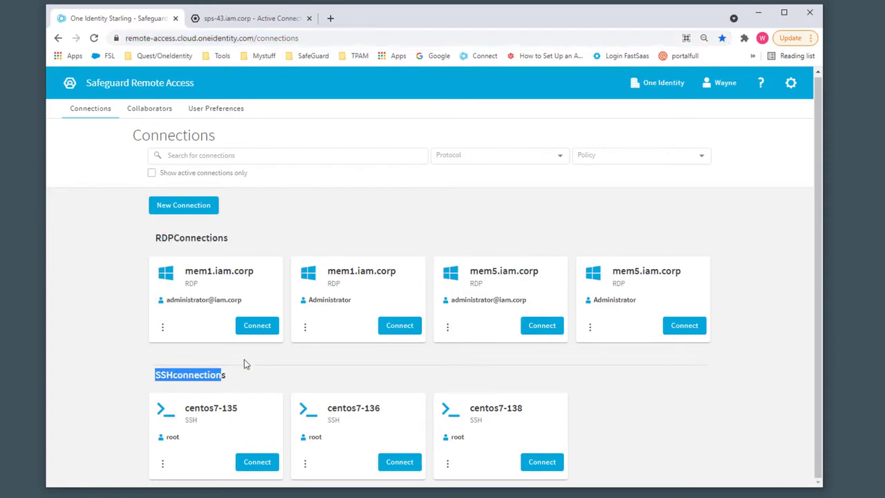
pyautogui.click(550, 160)
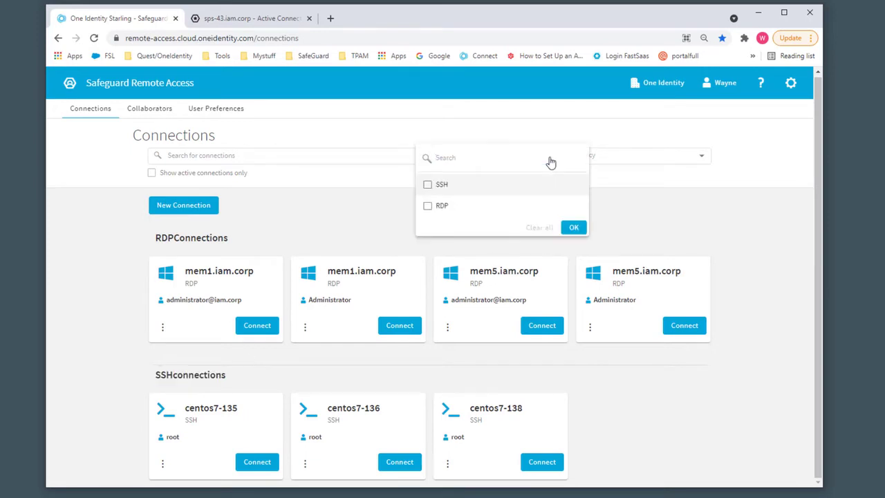
pyautogui.click(687, 167)
pyautogui.click(685, 161)
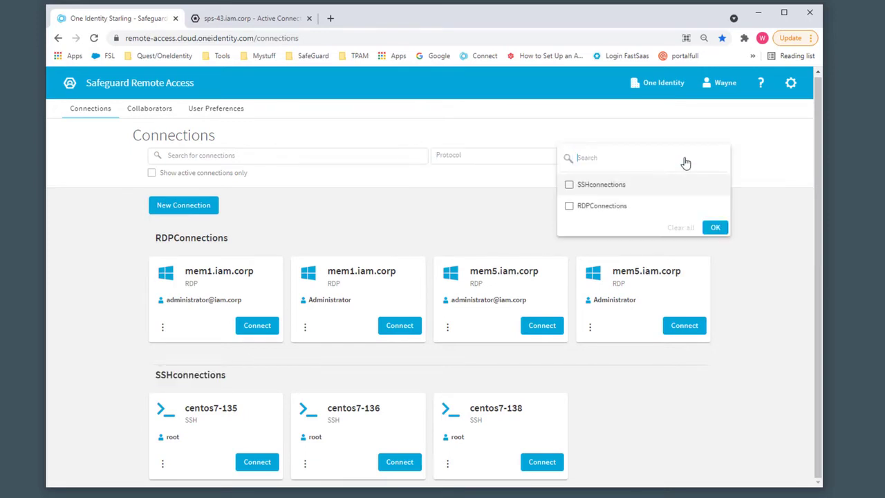
pyautogui.click(744, 249)
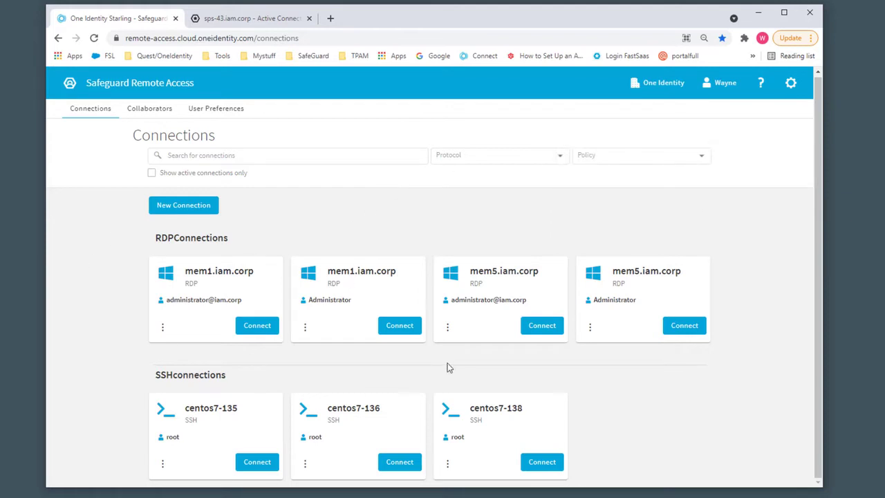
# Step: Connect to mem5.iam.corp over RDP with the domain administrator account and log in with the account password
pyautogui.moveTo(472, 271); pyautogui.dragTo(539, 271)
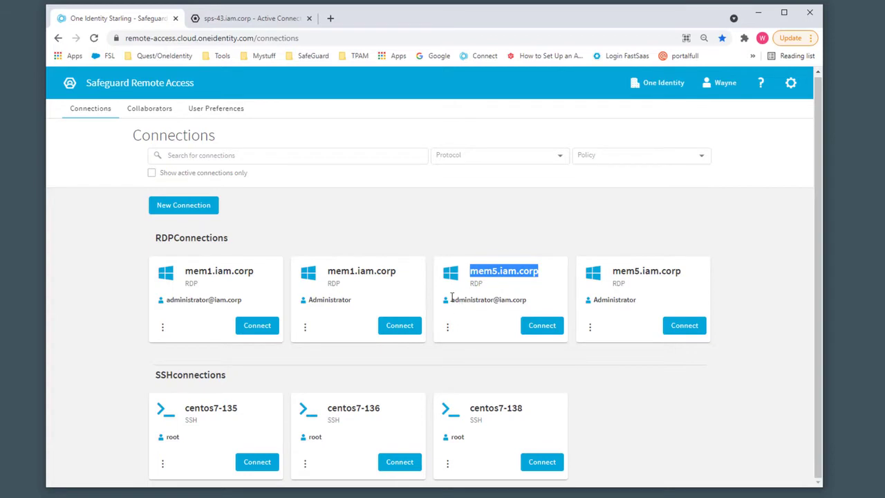
pyautogui.moveTo(451, 300); pyautogui.dragTo(501, 298)
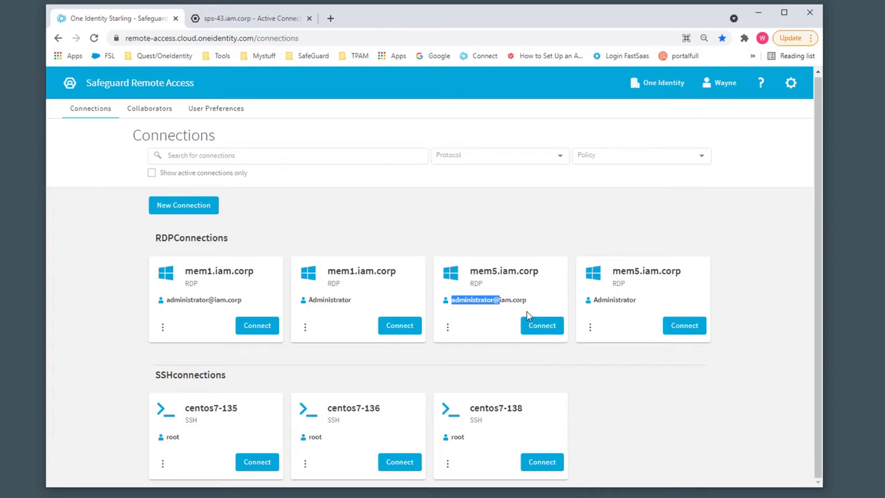
pyautogui.click(542, 325)
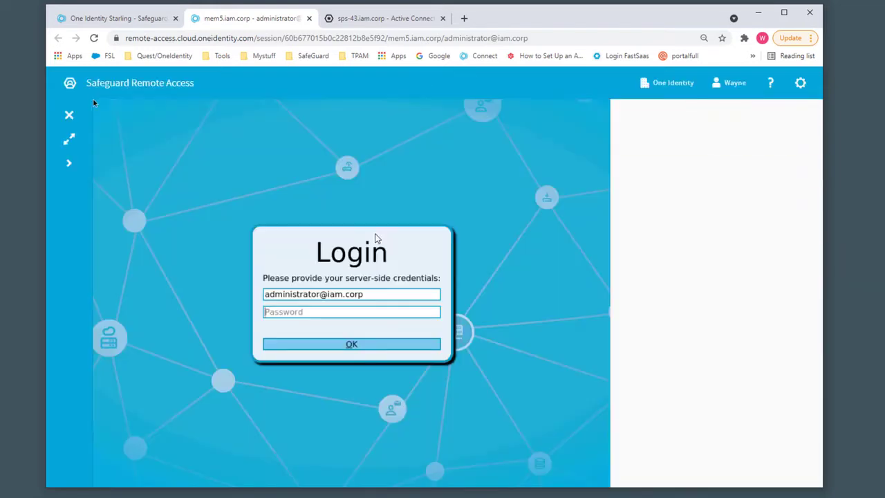
pyautogui.click(283, 313)
pyautogui.write('********')
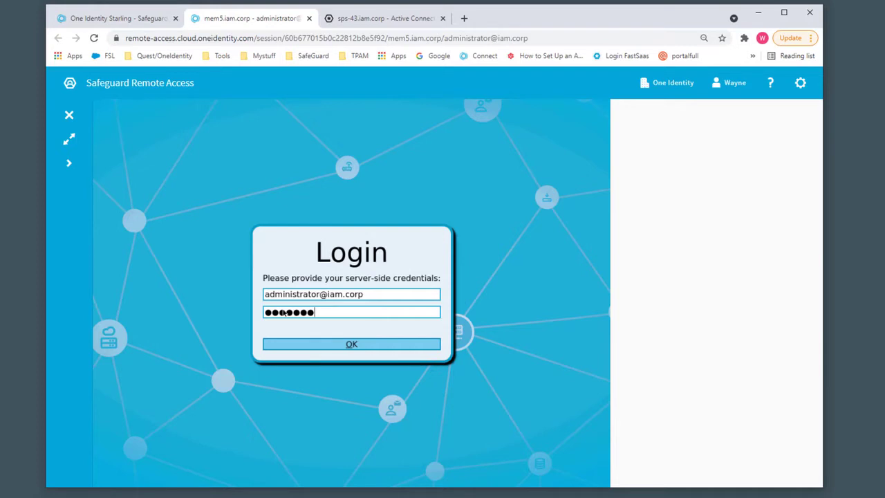
pyautogui.press('Return')
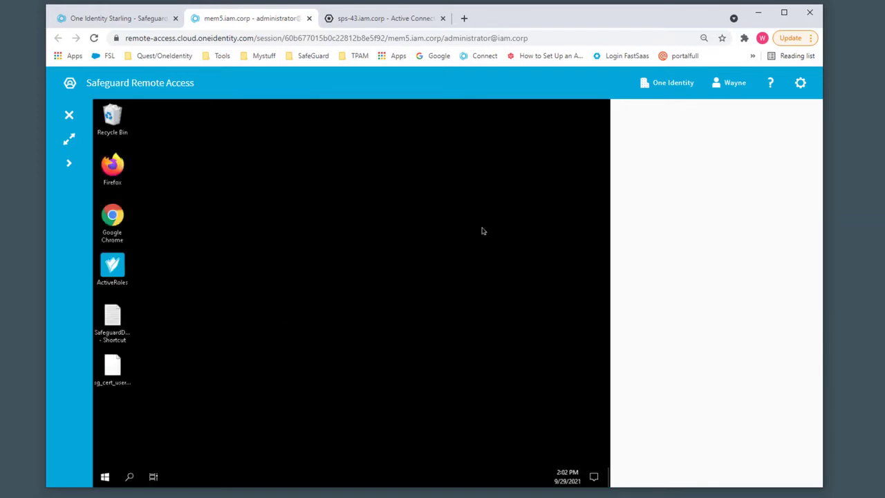
# Step: Return to the Connections page, open the centos7-138 SSH connection as root and enter the account password
pyautogui.click(137, 21)
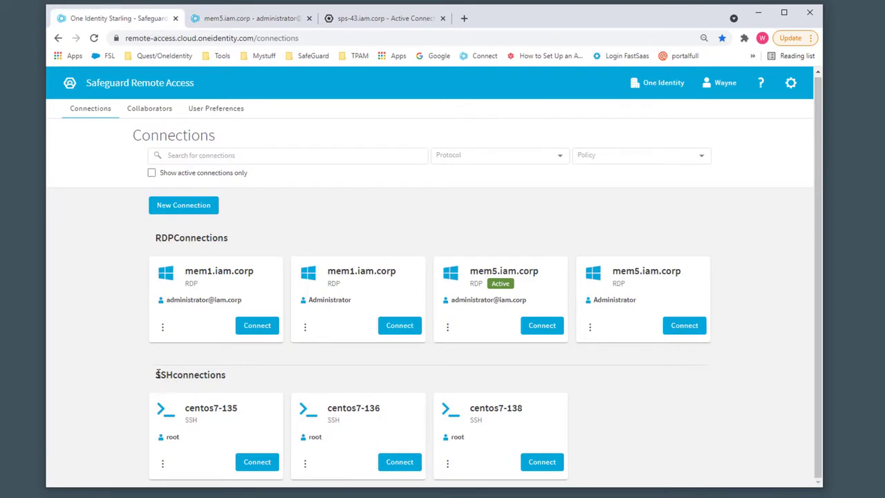
pyautogui.moveTo(157, 374); pyautogui.dragTo(225, 370)
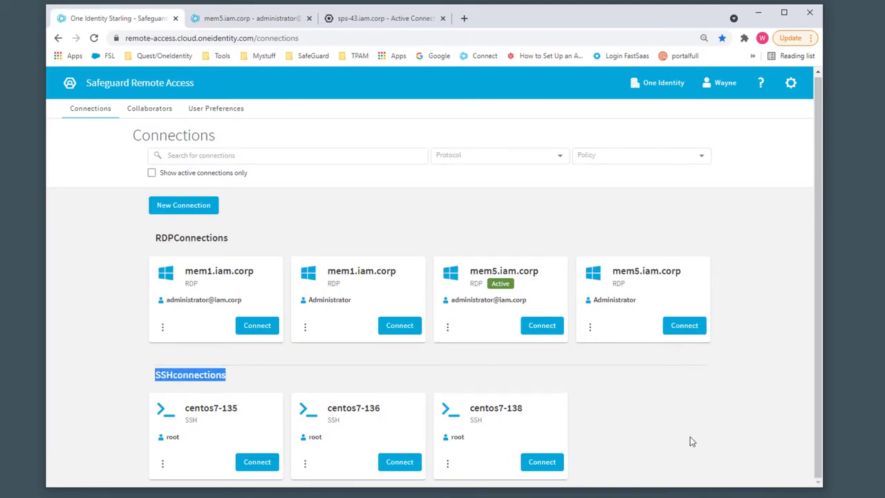
pyautogui.moveTo(474, 408)
pyautogui.mouseDown()
pyautogui.moveTo(539, 410)
pyautogui.moveTo(470, 411)
pyautogui.mouseUp()
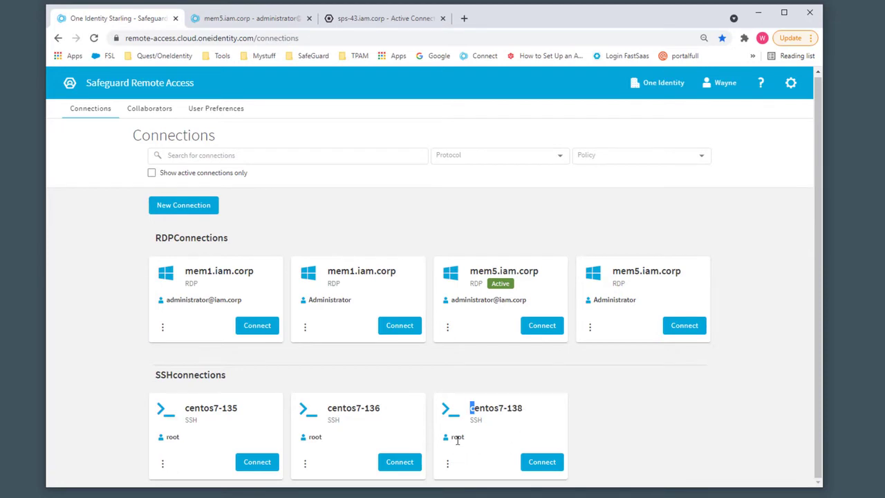
pyautogui.click(540, 462)
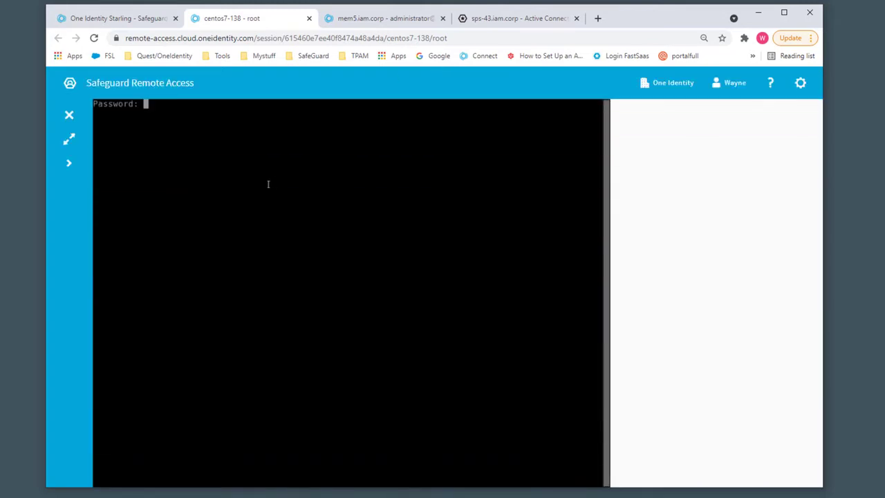
pyautogui.write('*******')
pyautogui.press('Return')
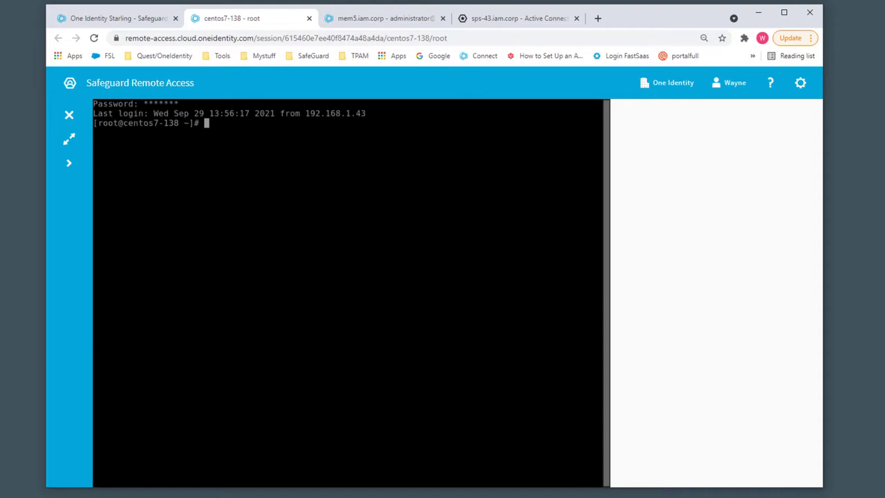
# Step: Run whoami and ll in the centos7-138 shell to check the current user and list the directory
pyautogui.write('whoami')
pyautogui.press('Return')
pyautogui.write('l')
pyautogui.press('Return')
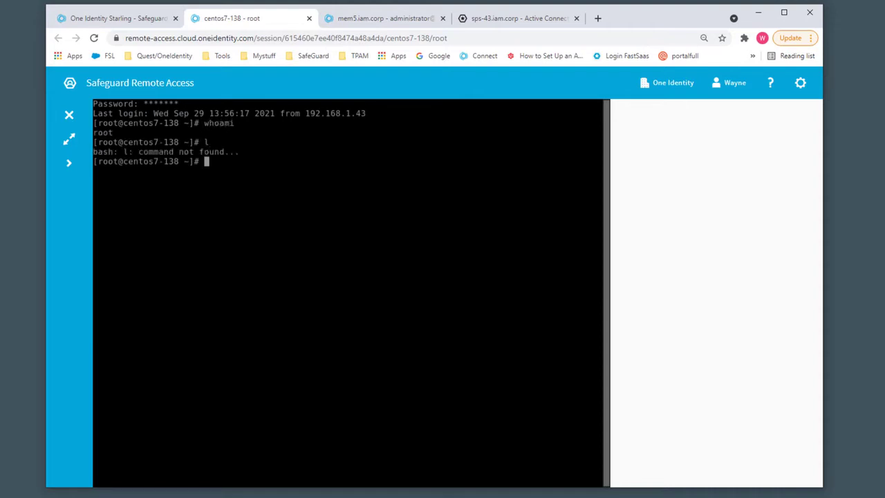
pyautogui.write('ll')
pyautogui.press('Return')
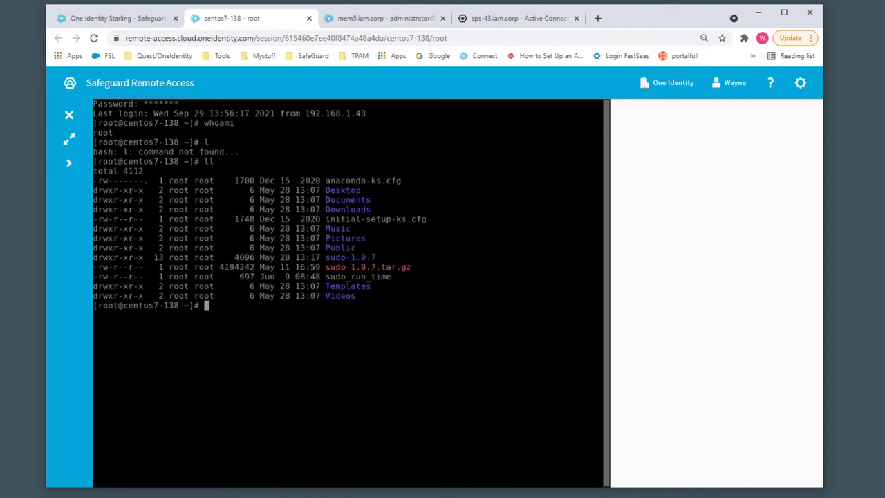
# Step: Switch to Safeguard for Privileged Sessions, reload Active Connections and review the RDP and SSH entries with their Follow and Terminate options
pyautogui.click(132, 20)
pyautogui.click(500, 19)
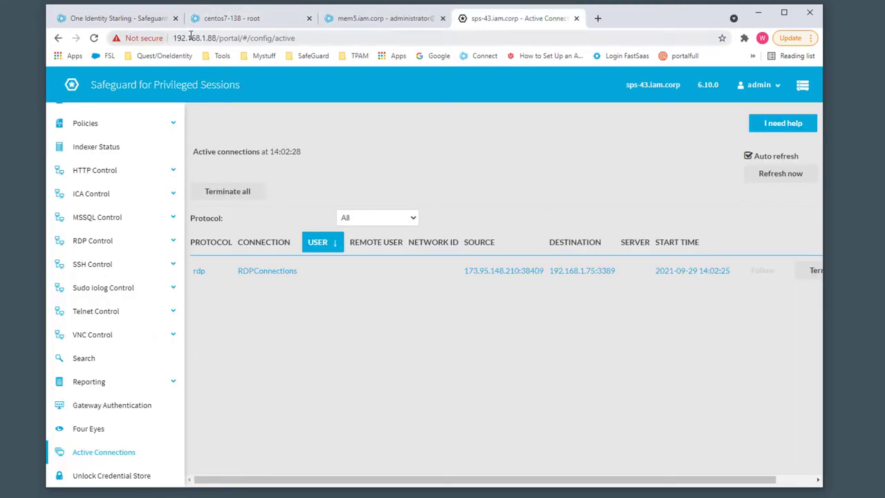
pyautogui.click(95, 40)
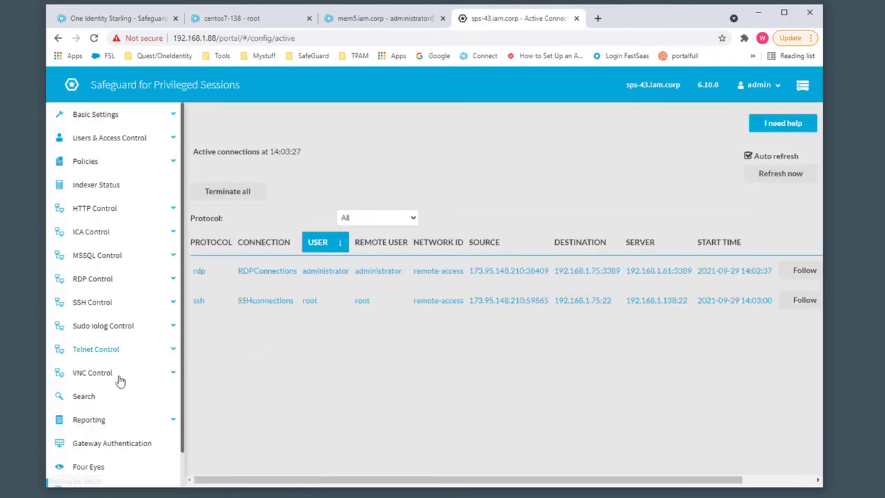
pyautogui.scroll(-1, 111, 383)
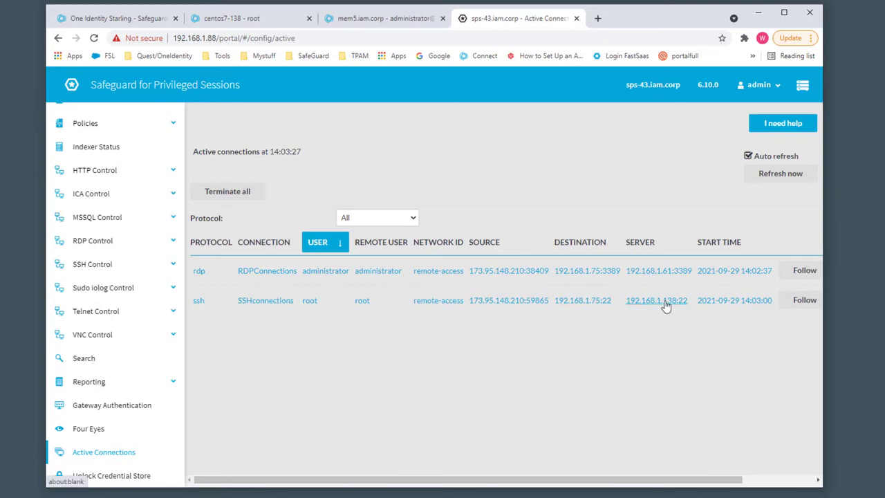
pyautogui.moveTo(714, 483); pyautogui.dragTo(779, 482)
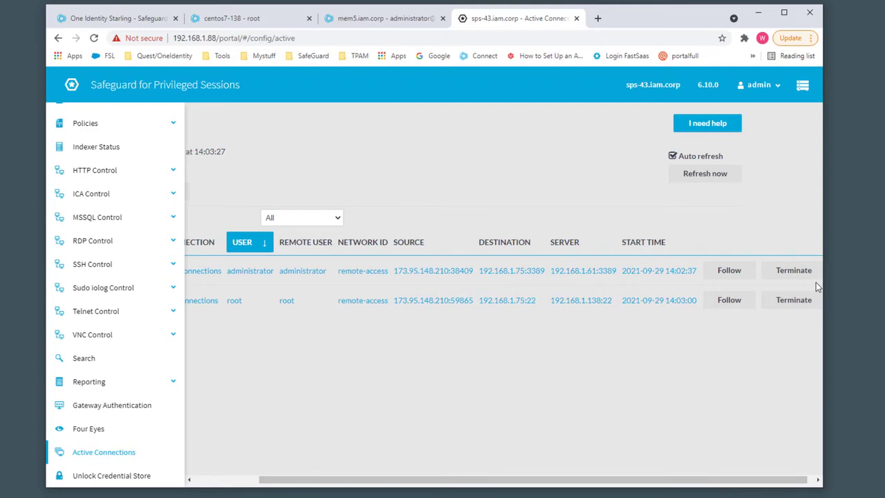
# Step: Open the active root session to centos7-138 from the session search and examine its overview, score and network information
pyautogui.click(85, 362)
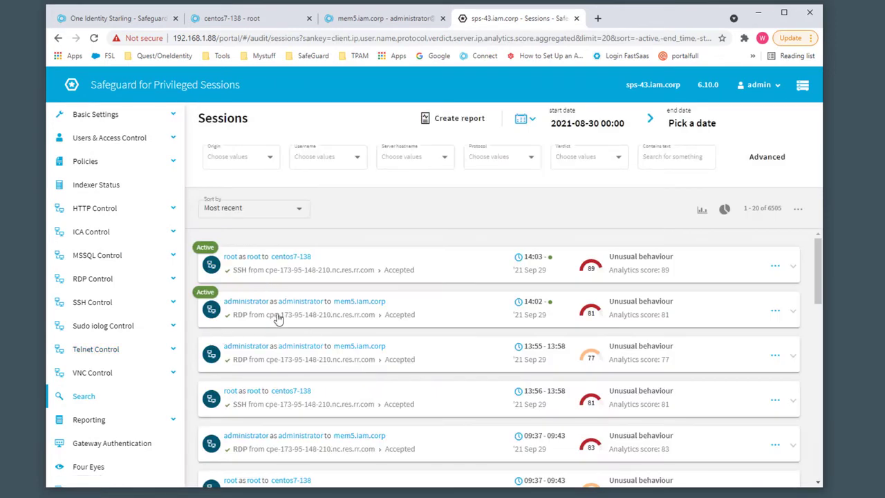
pyautogui.click(776, 269)
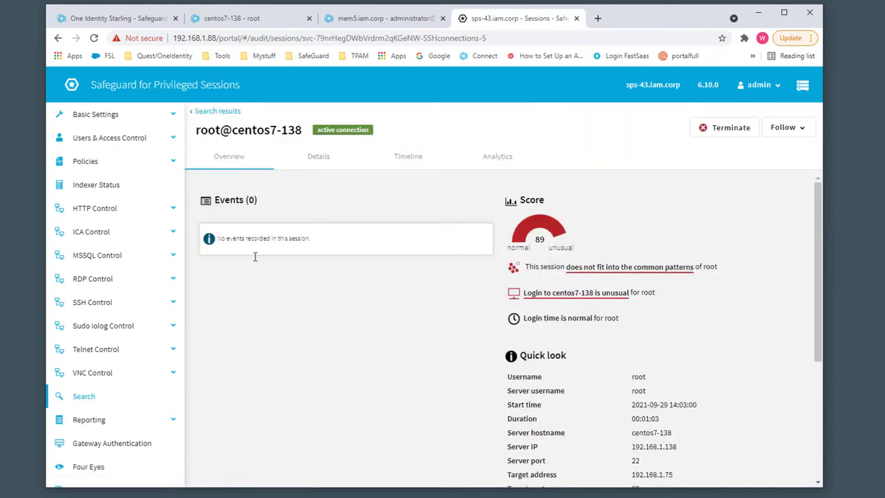
pyautogui.scroll(-2, 345, 387)
pyautogui.scroll(-2, 470, 357)
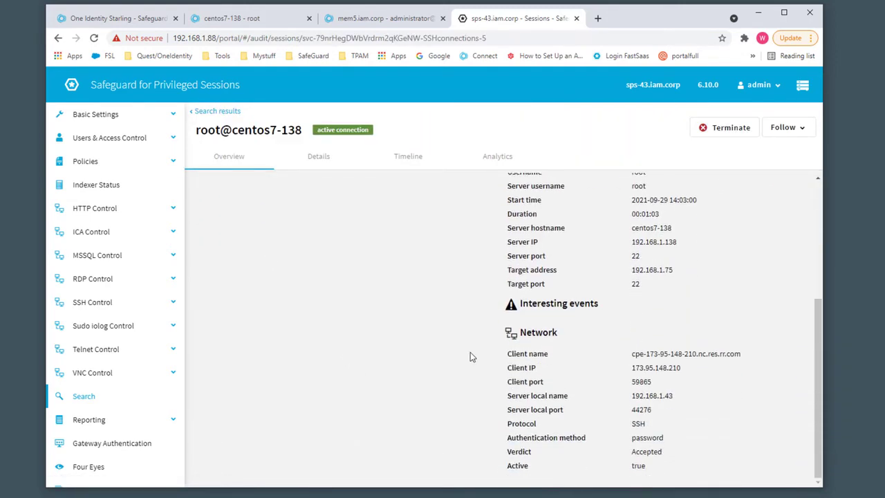
pyautogui.scroll(2, 470, 356)
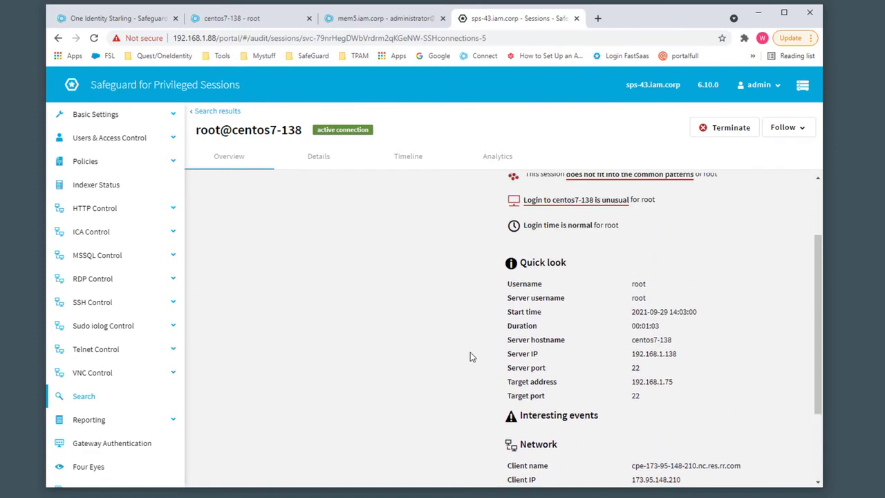
pyautogui.scroll(2, 469, 357)
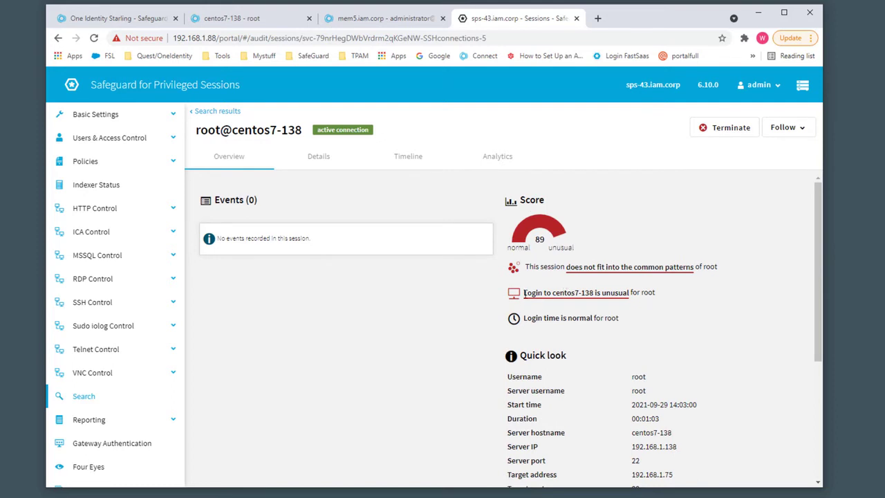
pyautogui.moveTo(523, 293); pyautogui.dragTo(670, 306)
pyautogui.click(282, 349)
# Step: Review the centos7-138 session's details and open its timeline
pyautogui.click(322, 163)
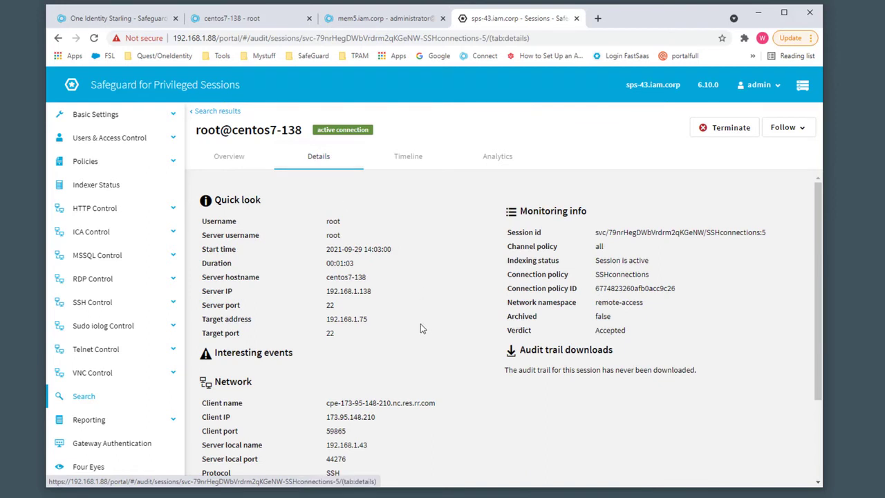
pyautogui.scroll(-3, 420, 325)
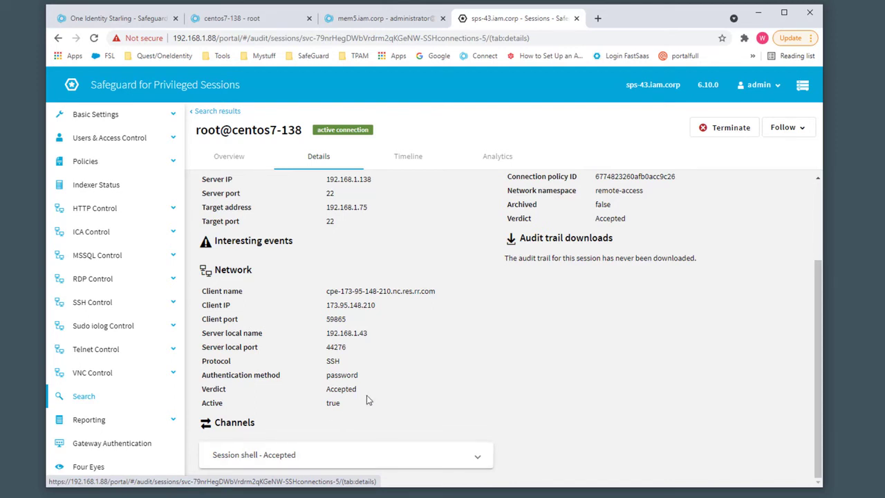
pyautogui.click(417, 167)
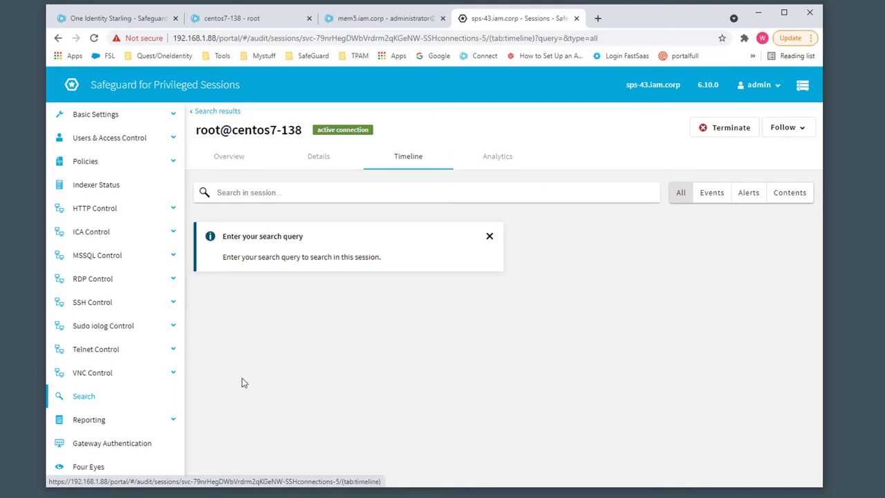
# Step: Switch back to the centos7-138 terminal and end the SSH session with exit
pyautogui.click(235, 19)
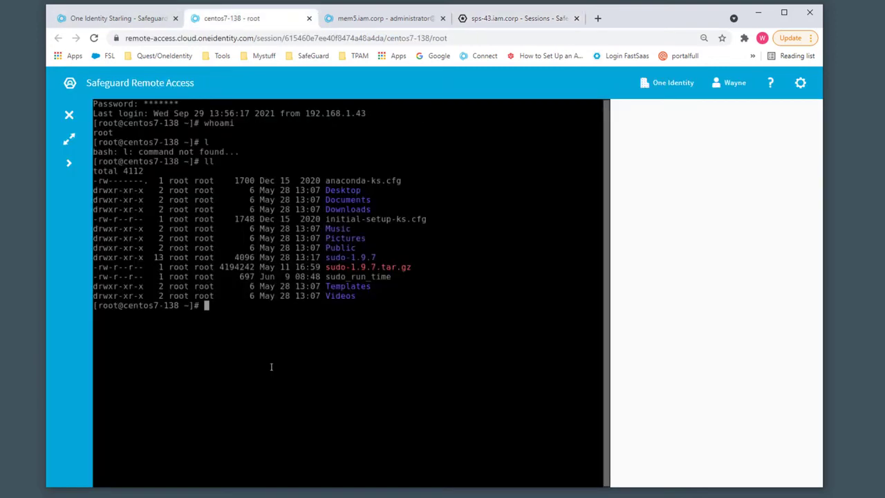
pyautogui.write('exit')
pyautogui.press('Return')
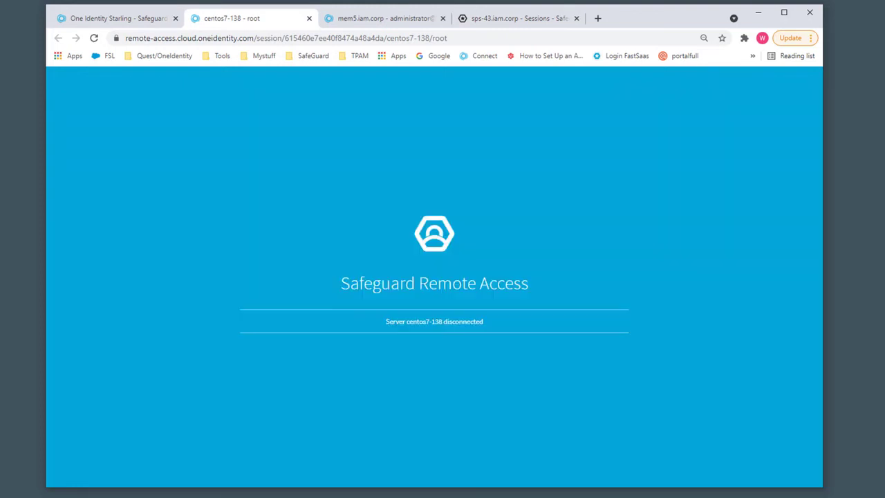
# Step: Return to the recorded centos7-138 session, reload its timeline and view the ll command event
pyautogui.click(507, 20)
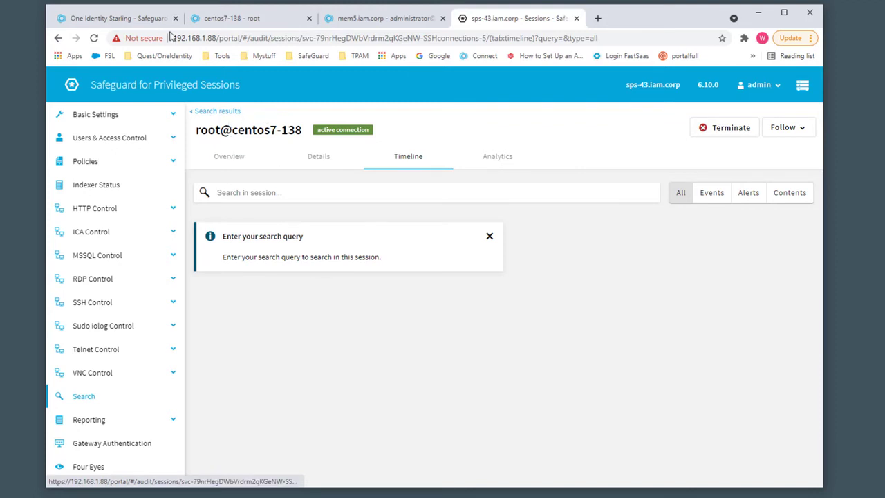
pyautogui.click(93, 39)
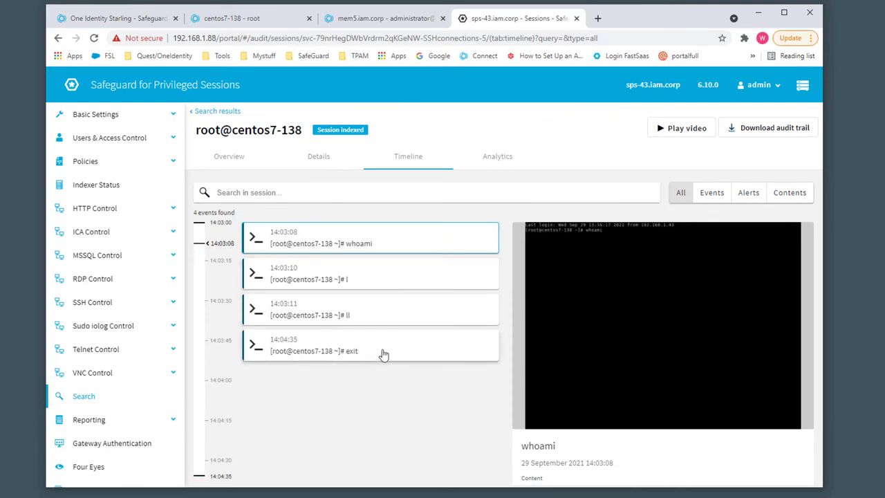
pyautogui.click(340, 318)
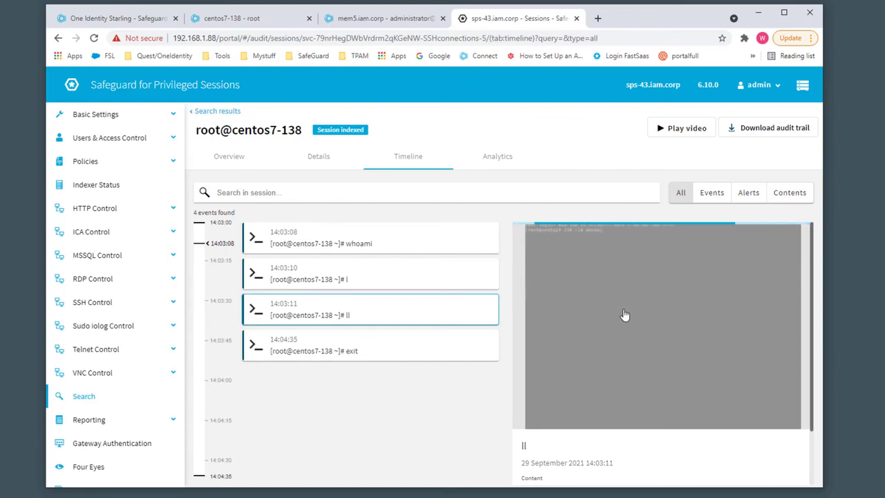
# Step: Open the centos7-138 session's analytics and review the analytics summary, including how the session compares with root's common patterns
pyautogui.scroll(-1, 658, 356)
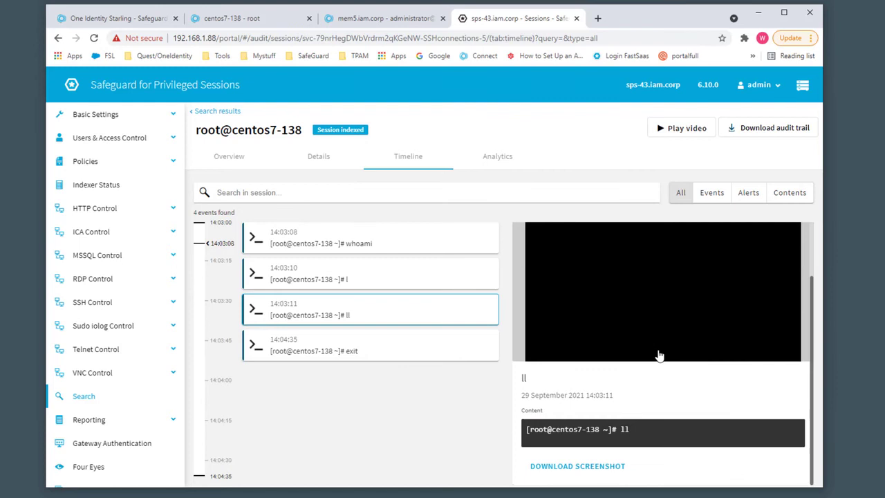
pyautogui.click(492, 162)
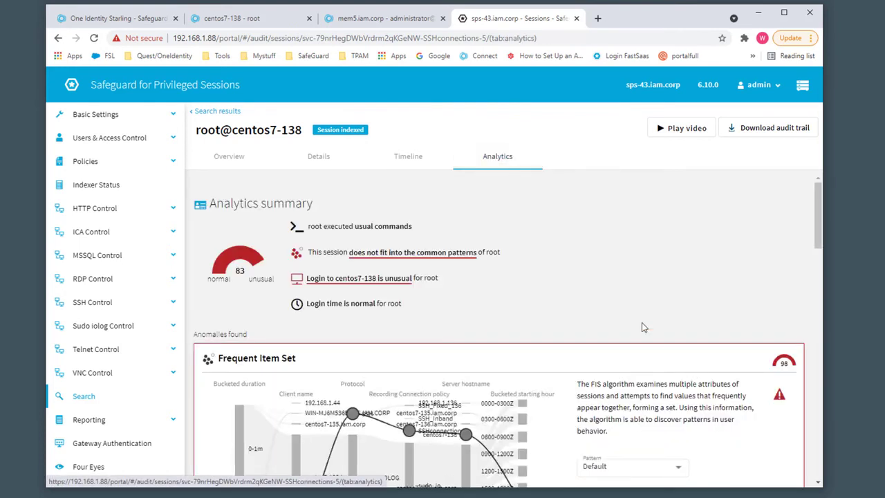
pyautogui.moveTo(206, 202); pyautogui.dragTo(376, 207)
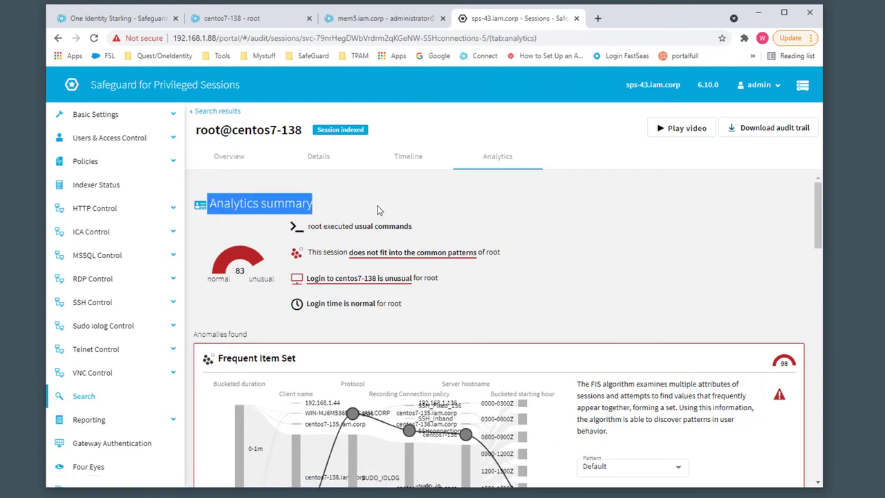
pyautogui.scroll(-1, 509, 207)
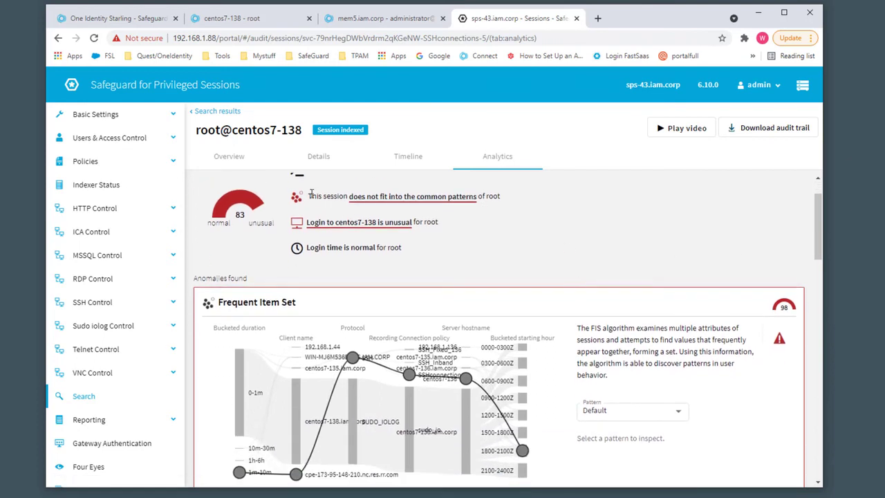
pyautogui.moveTo(310, 194); pyautogui.dragTo(538, 196)
pyautogui.click(599, 242)
# Step: Examine the session's Frequent Item Set, Host login, Commands, Login time and Keystrokes analytics
pyautogui.scroll(-3, 583, 251)
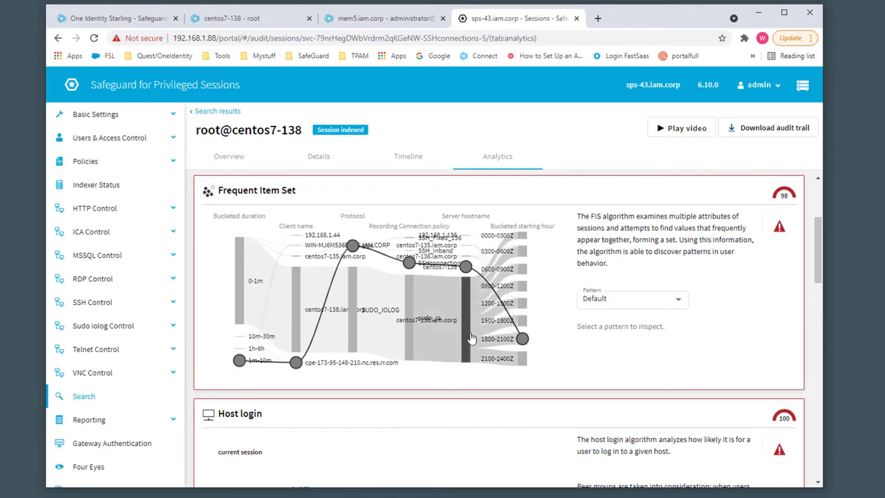
pyautogui.scroll(-4, 608, 318)
pyautogui.scroll(1, 608, 319)
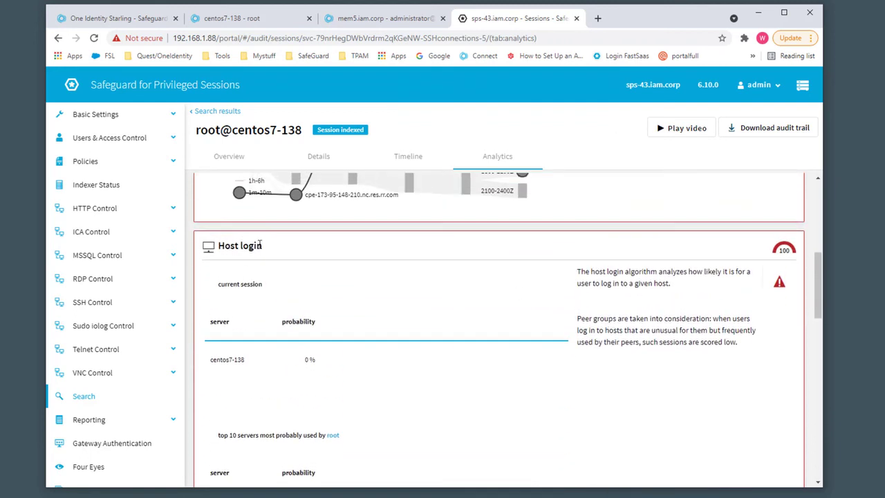
pyautogui.scroll(-9, 386, 351)
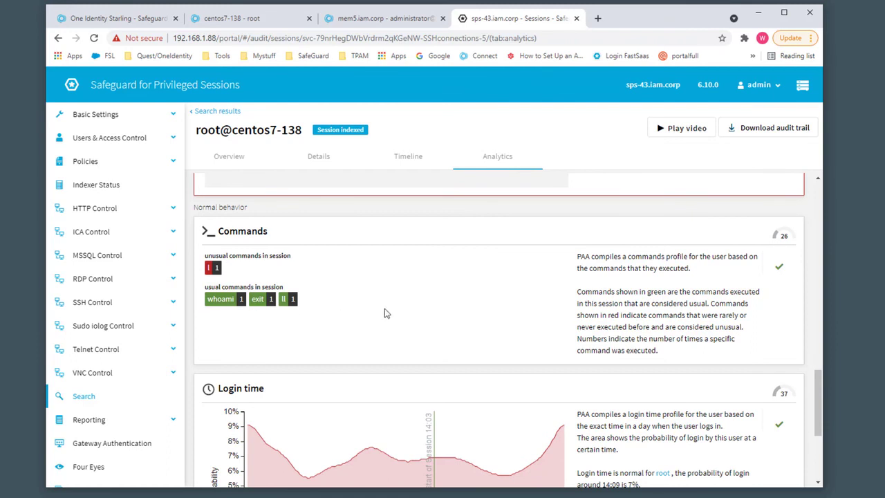
pyautogui.scroll(-3, 384, 314)
pyautogui.moveTo(372, 317)
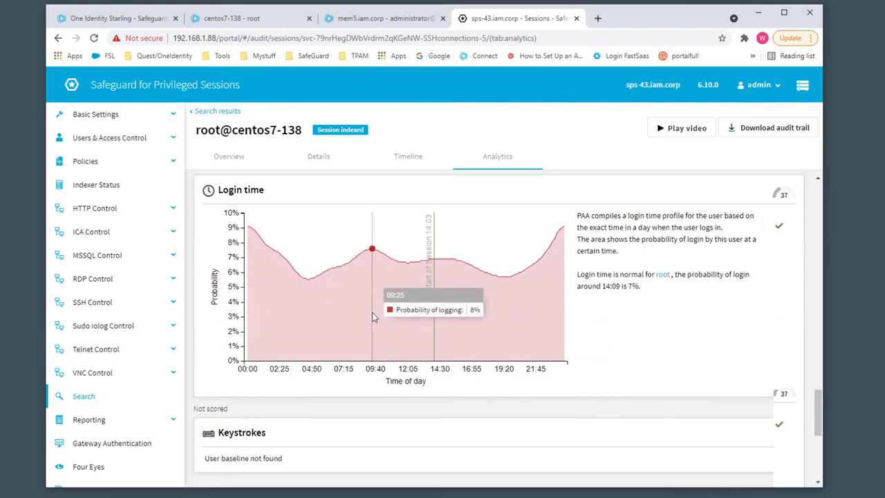
pyautogui.moveTo(205, 458); pyautogui.dragTo(284, 459)
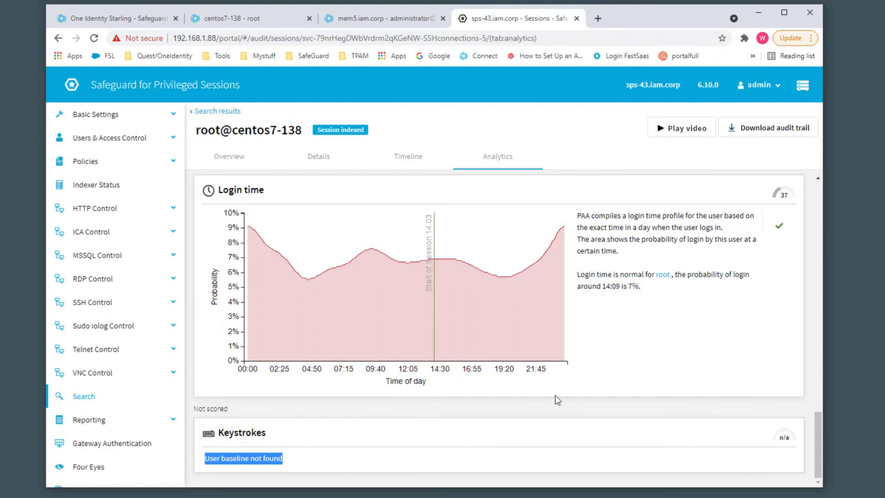